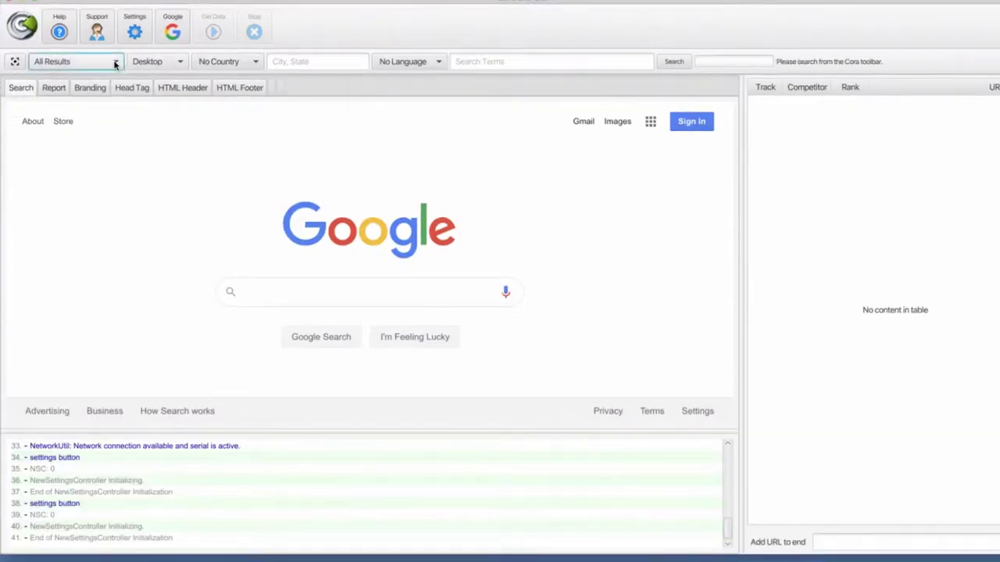
# Set the results scope to Tracked Domain and look through the available country choices without selecting one
pyautogui.click(114, 64)
pyautogui.click(78, 61)
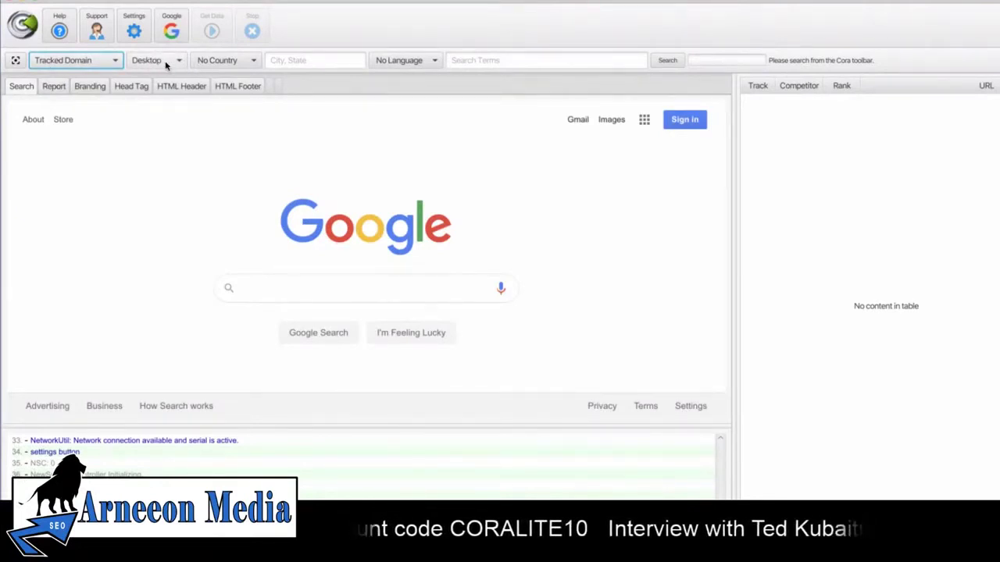
pyautogui.click(252, 60)
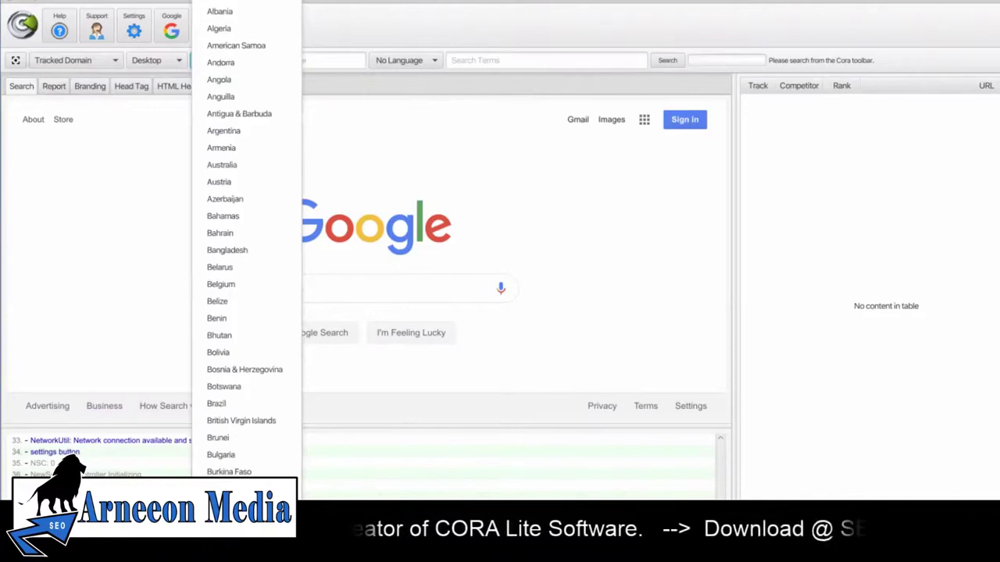
pyautogui.press('Escape')
pyautogui.click(291, 61)
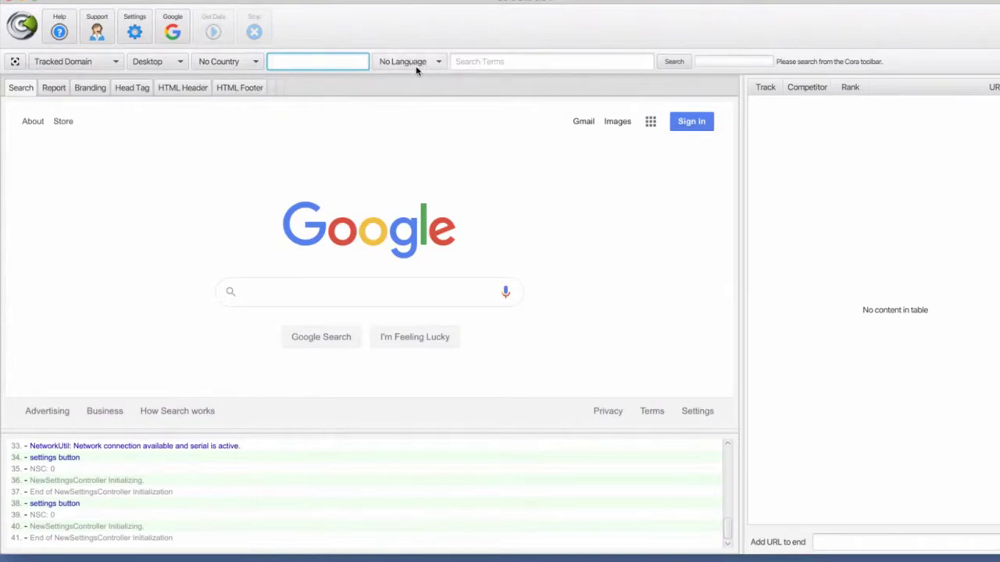
# Run a search for the terms "dui lawyer los angeles"
pyautogui.click(485, 61)
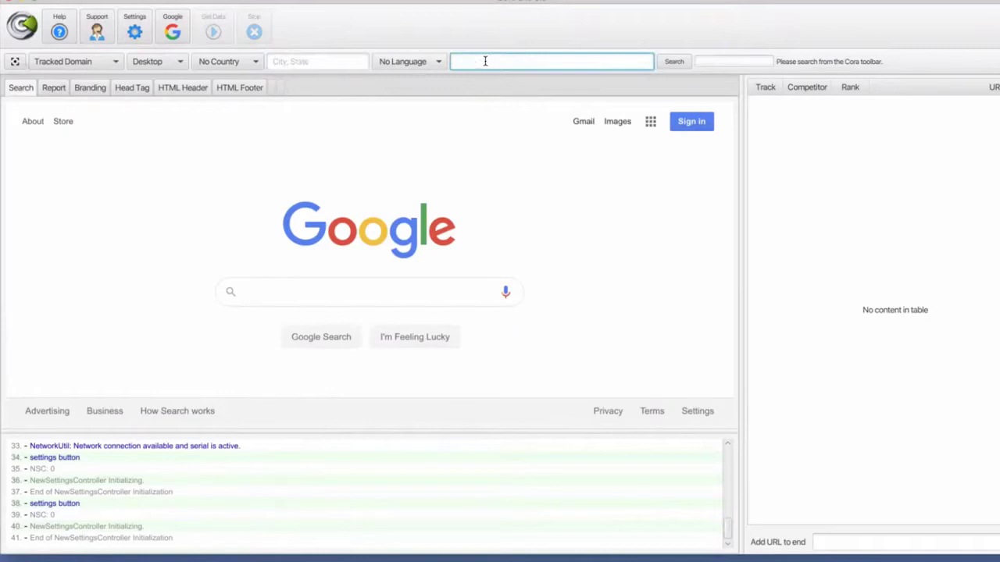
pyautogui.write('dui lawyer los angeles')
pyautogui.click(671, 62)
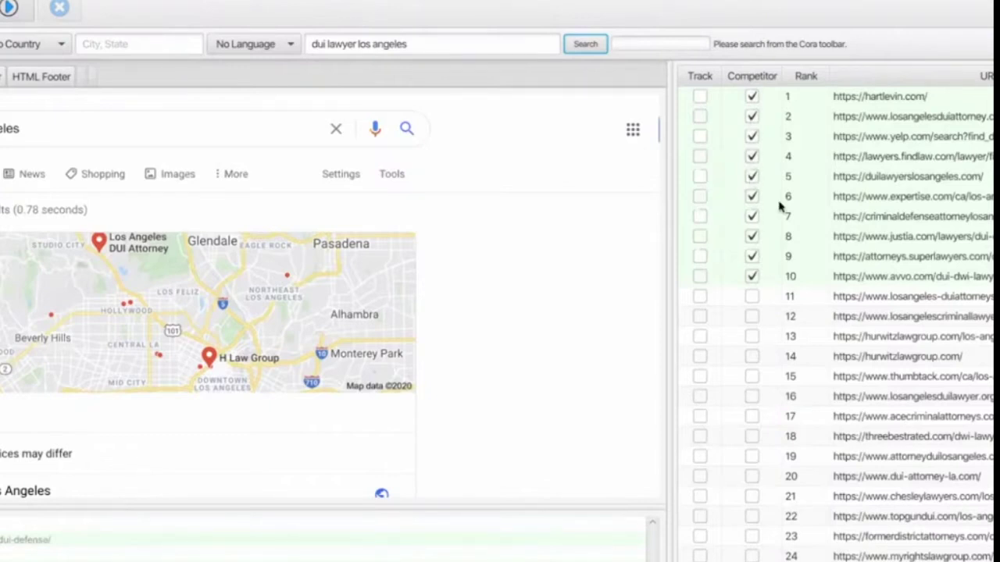
# Collect ranking data with the rank 11 page replacing the rank 3 Yelp page as competitor and the rank 19 page tracked
pyautogui.click(751, 137)
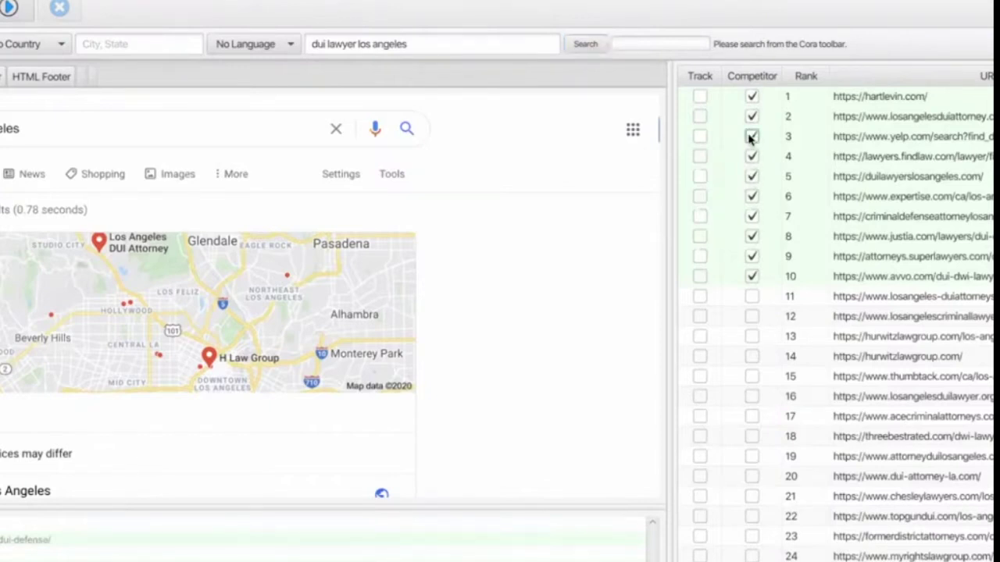
pyautogui.click(748, 300)
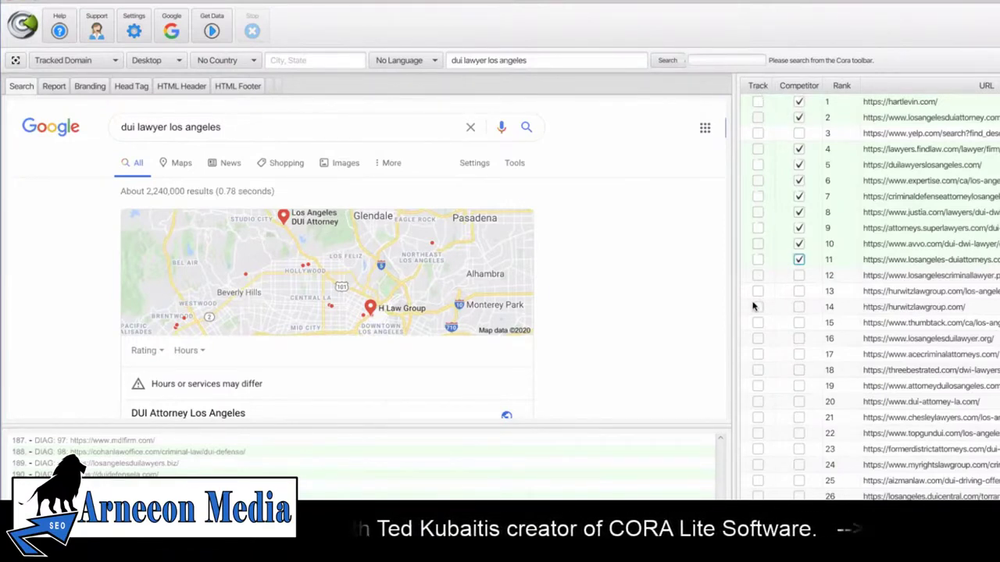
pyautogui.click(757, 385)
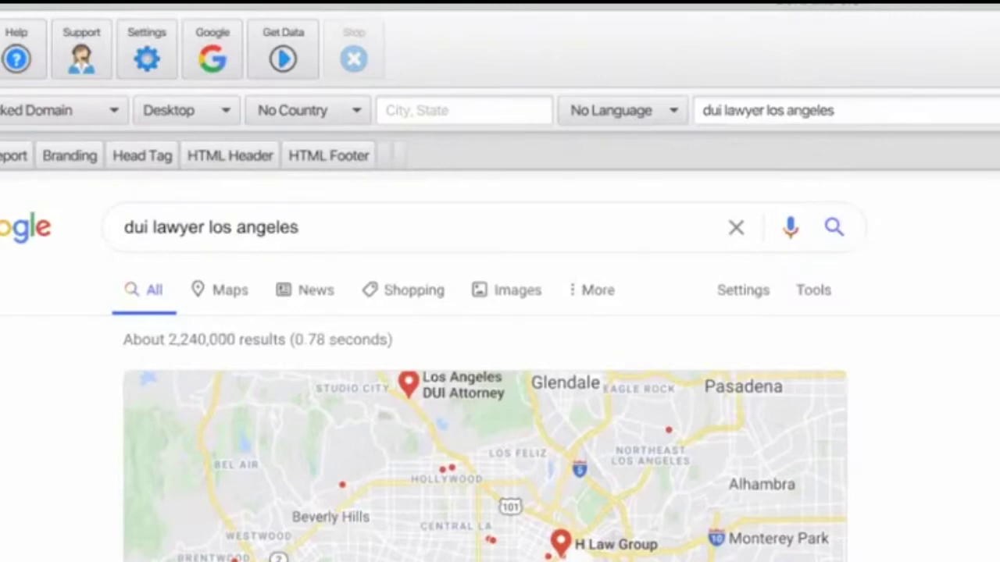
pyautogui.click(282, 48)
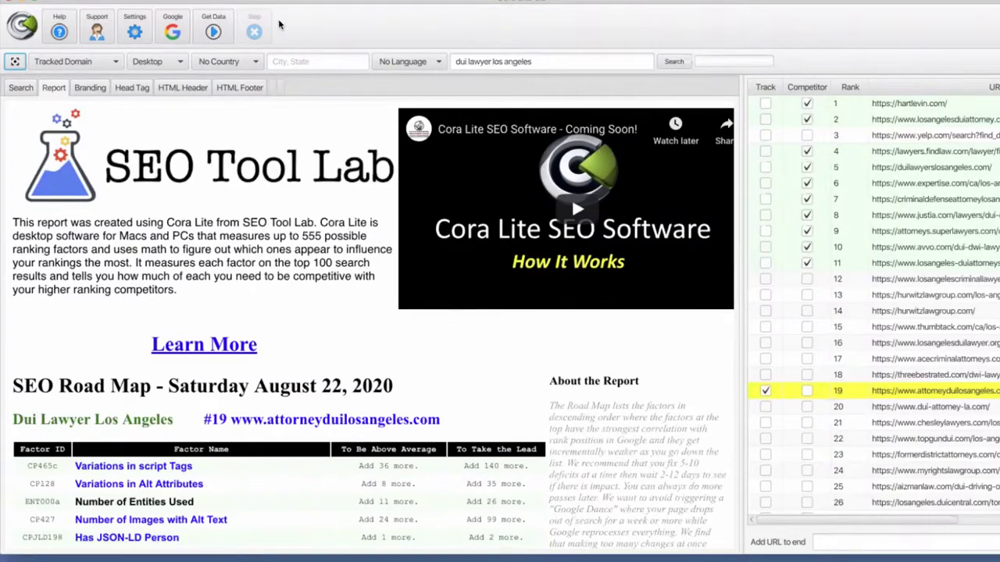
# Open the saved report dui_lawyer_los_angeles_200822_M10P1A_GMW.html in the browser and reposition its window
pyautogui.click(135, 19)
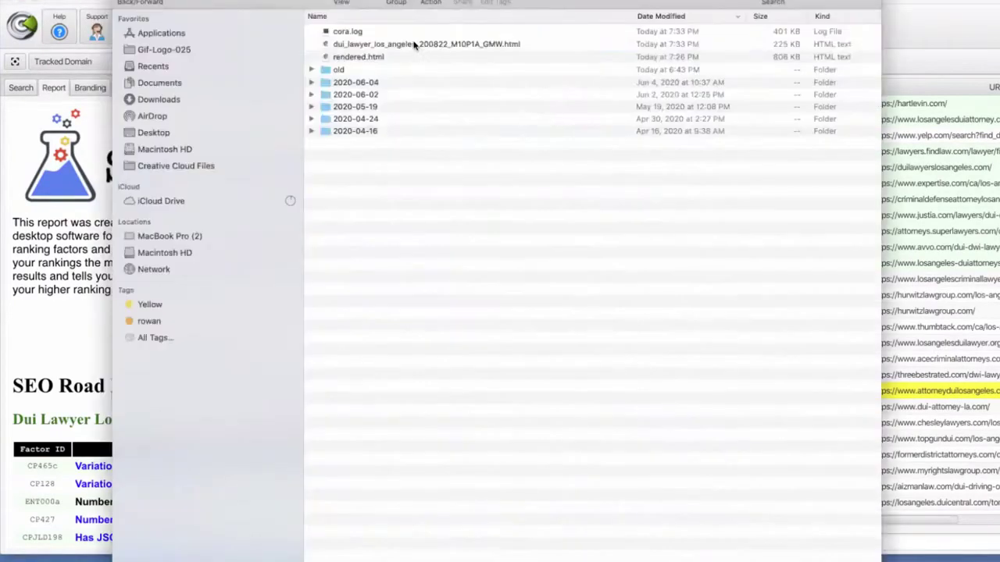
pyautogui.click(414, 45)
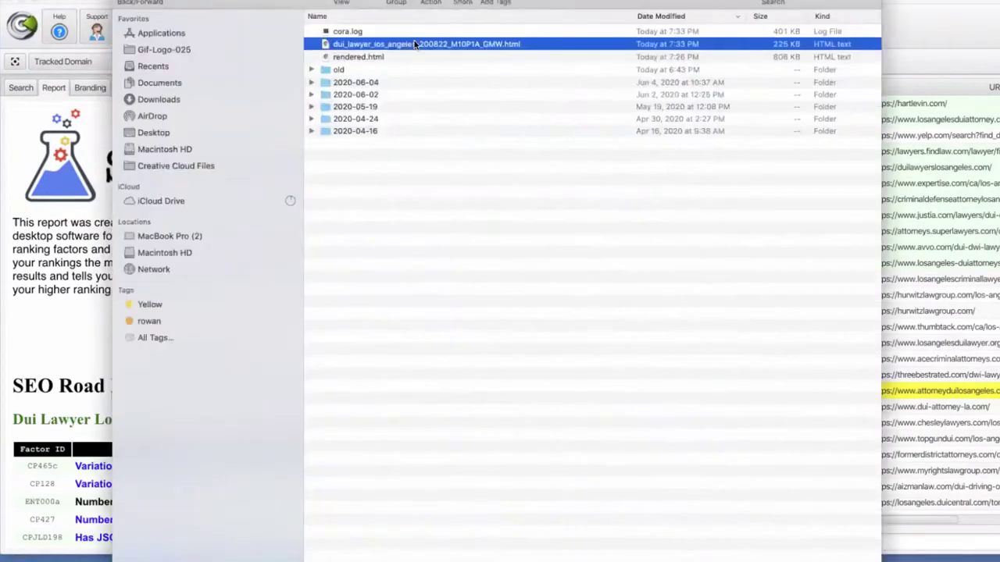
pyautogui.doubleClick(362, 47)
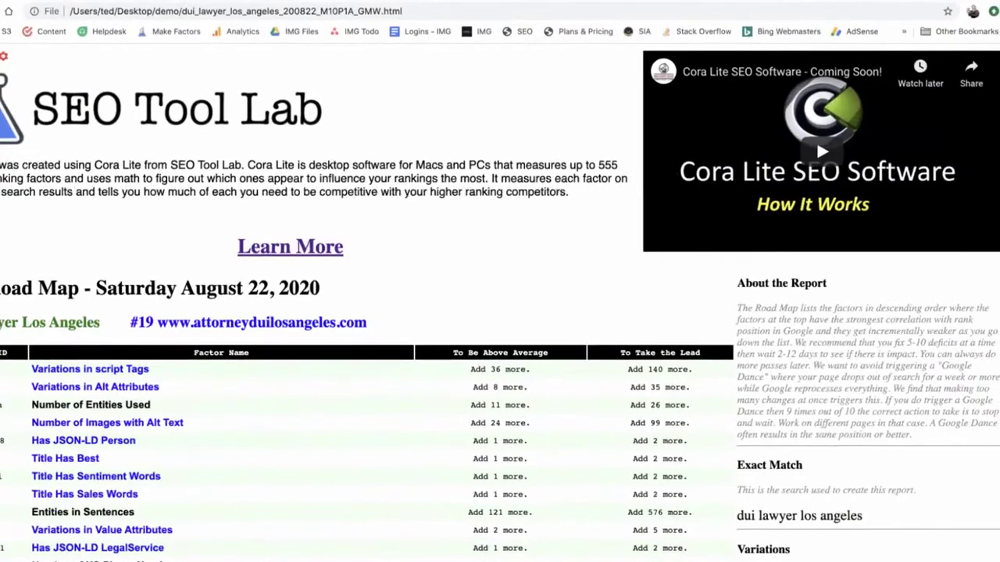
pyautogui.moveTo(802, 2); pyautogui.dragTo(664, 4)
pyautogui.doubleClick(664, 4)
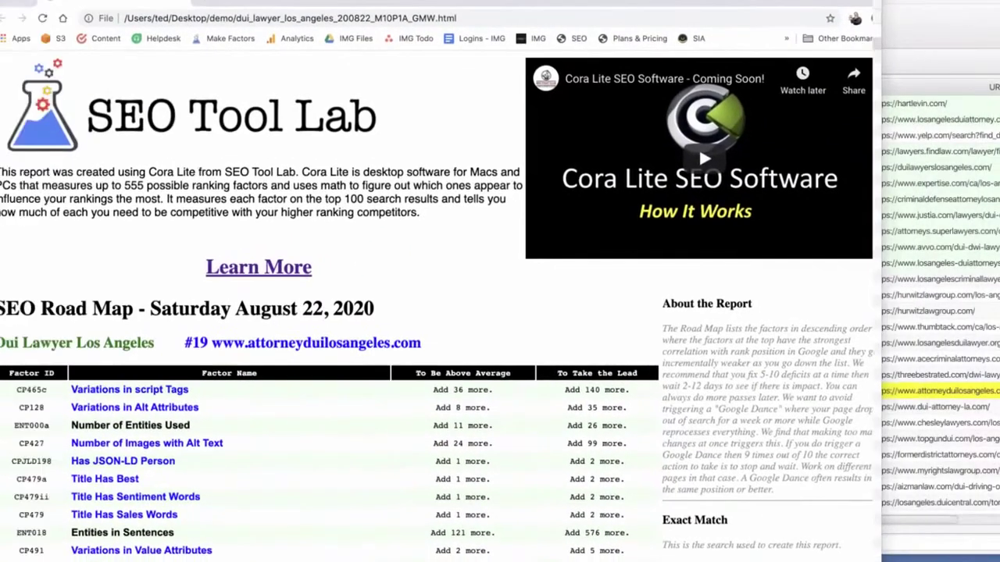
# Switch back to Cora Lite and examine the SEO Road Map factors in its built-in report
pyautogui.click(21, 166)
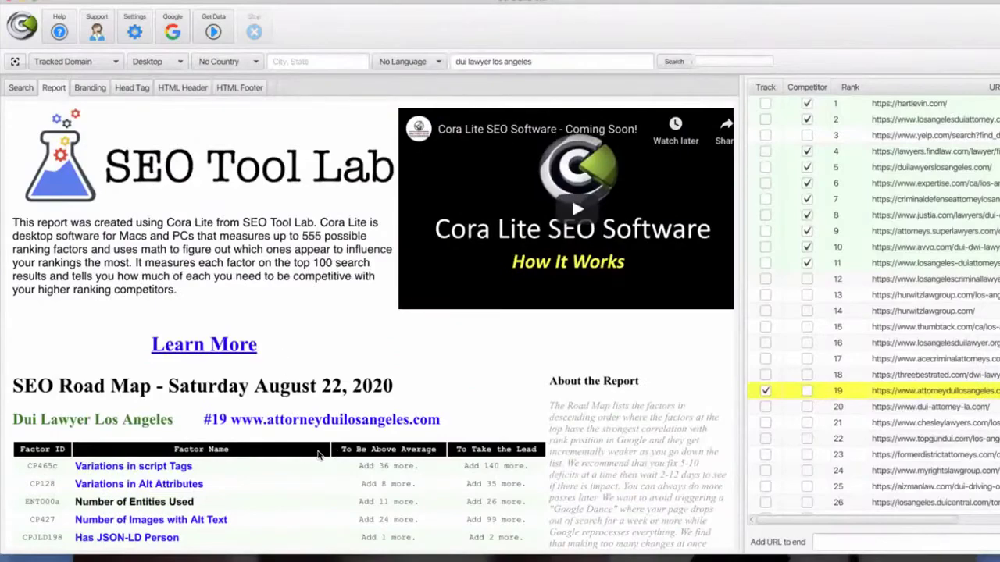
pyautogui.scroll(-5, 321, 455)
pyautogui.scroll(-6, 318, 454)
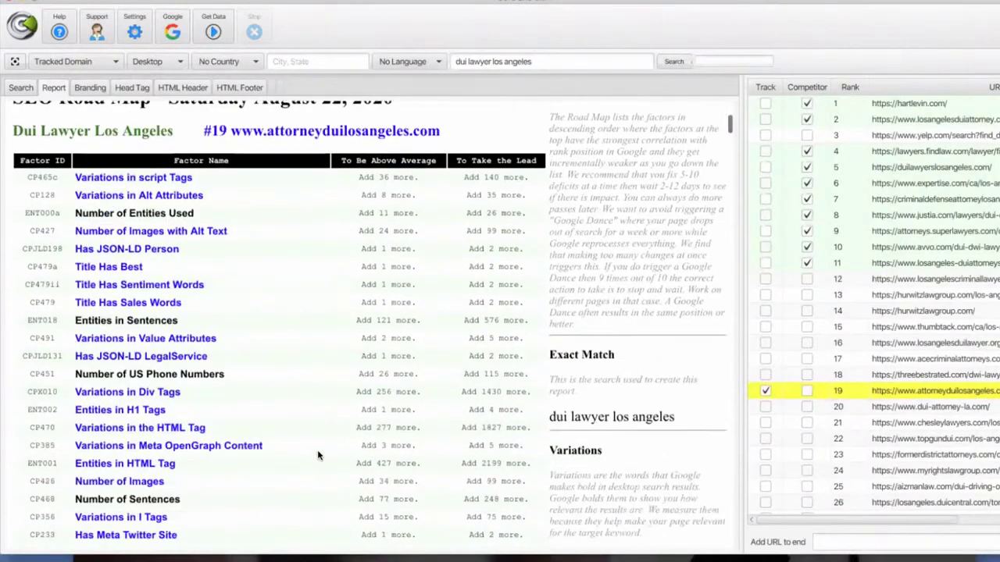
pyautogui.scroll(11, 320, 453)
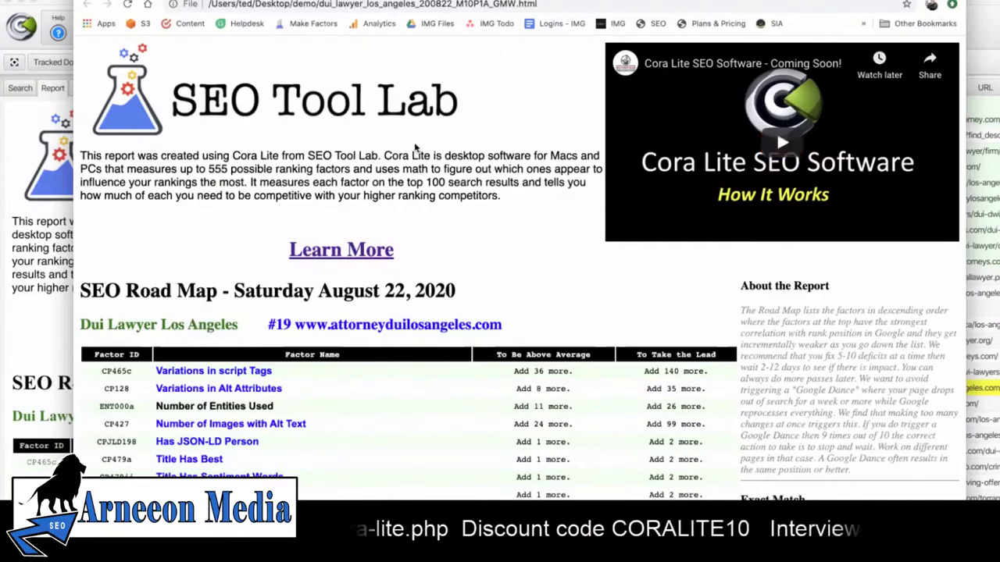
# Examine the saved report's SEO Road Map in the browser, including its factors, recommended additions, report notes and keyword variations
pyautogui.scroll(-5, 414, 147)
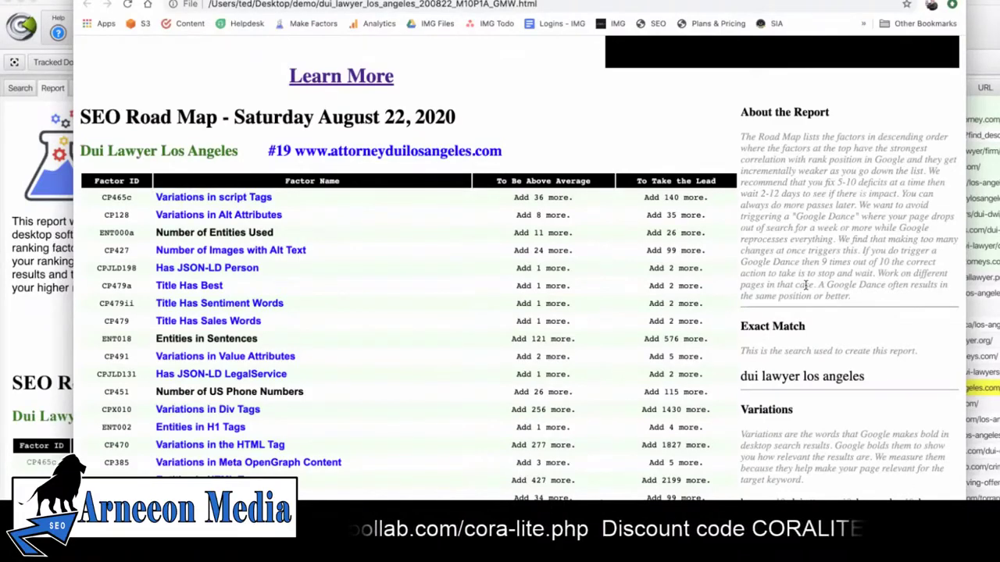
pyautogui.scroll(-5, 816, 269)
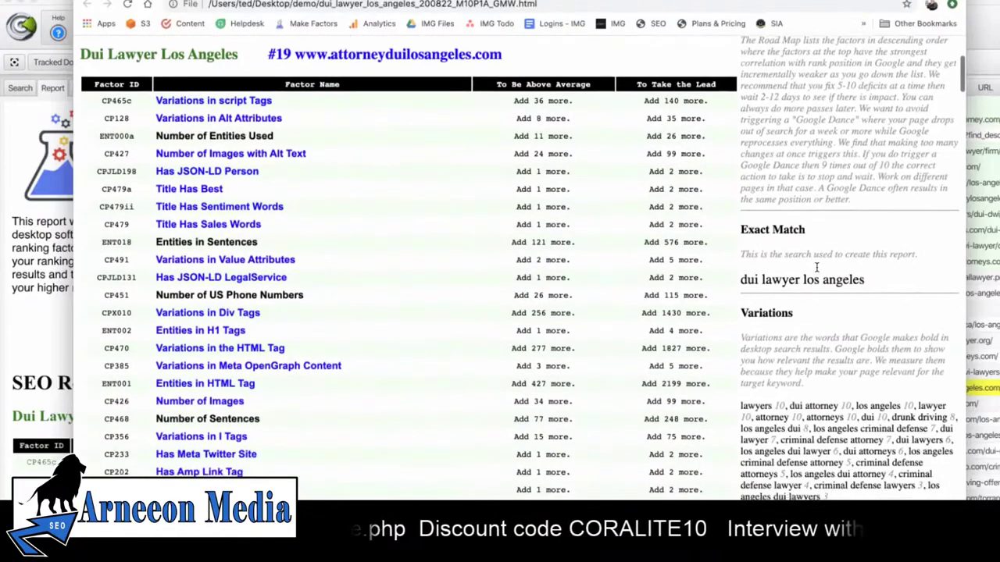
pyautogui.scroll(-7, 816, 271)
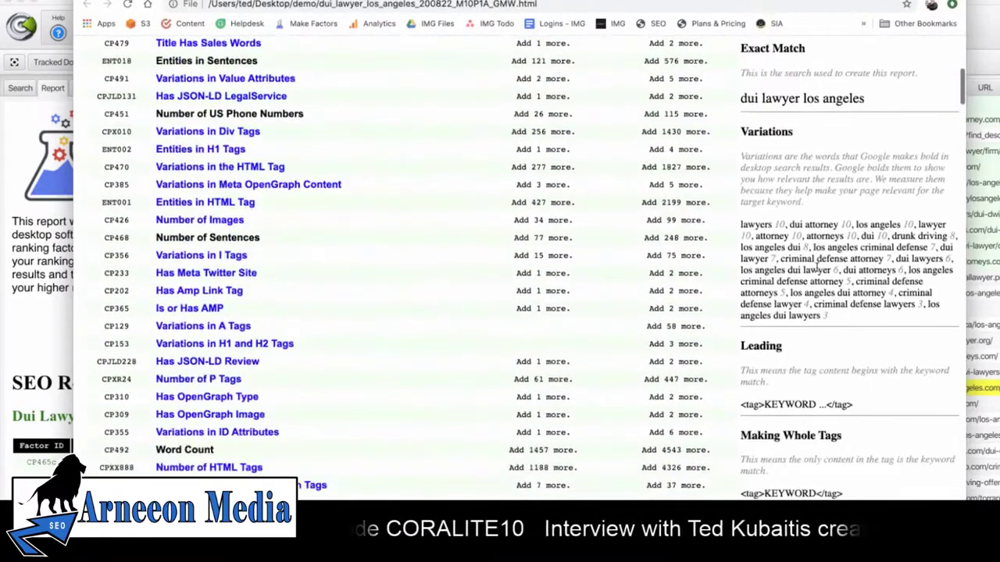
pyautogui.scroll(9, 816, 265)
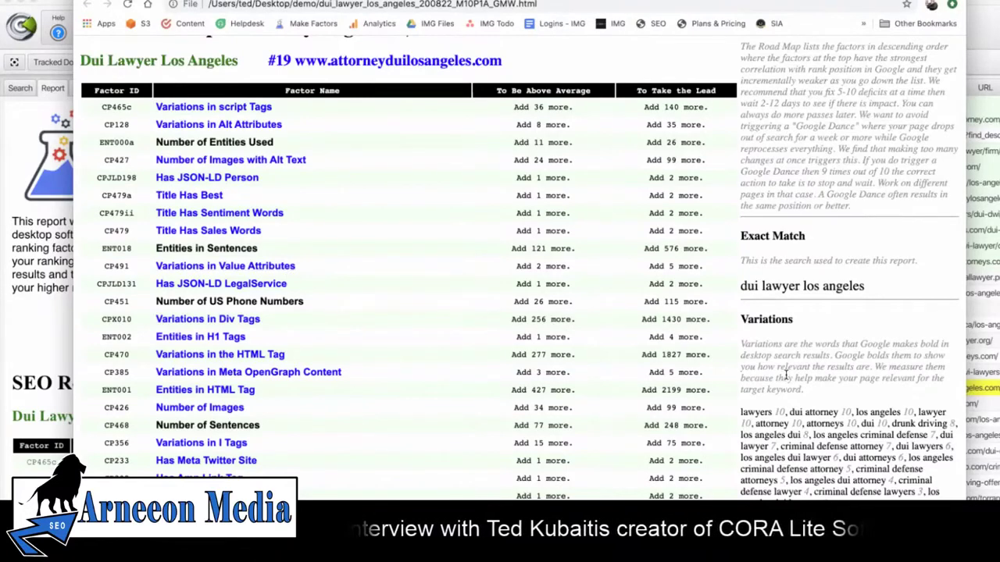
pyautogui.scroll(-3, 785, 376)
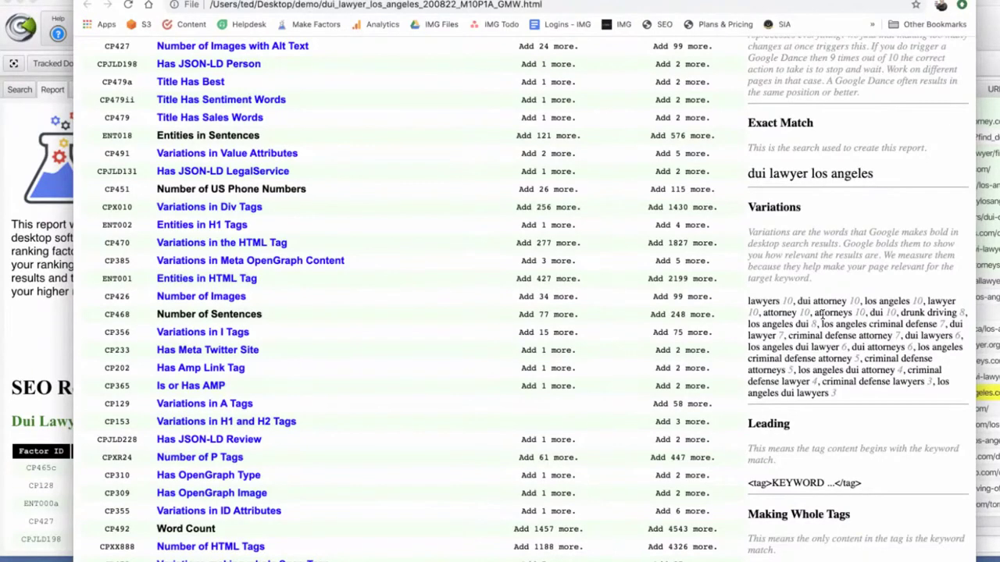
pyautogui.scroll(-10, 820, 313)
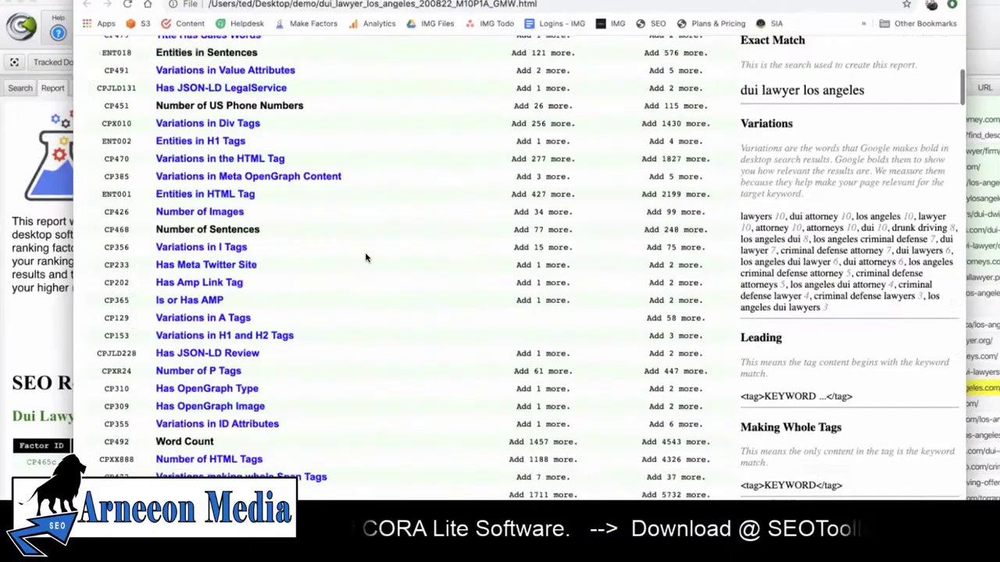
pyautogui.scroll(3, 365, 258)
pyautogui.scroll(2, 366, 257)
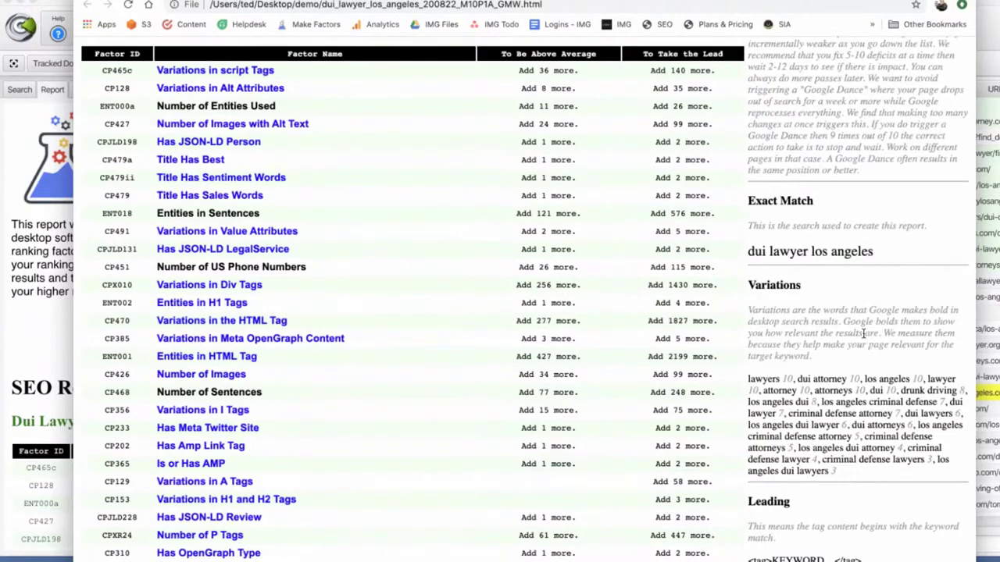
pyautogui.scroll(-3, 864, 333)
pyautogui.scroll(5, 814, 215)
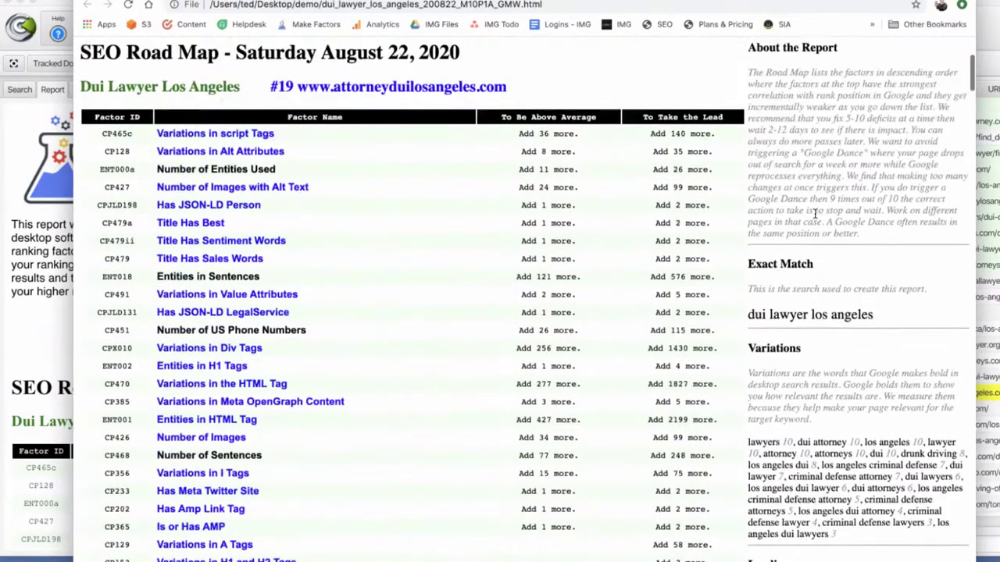
pyautogui.scroll(-1, 814, 215)
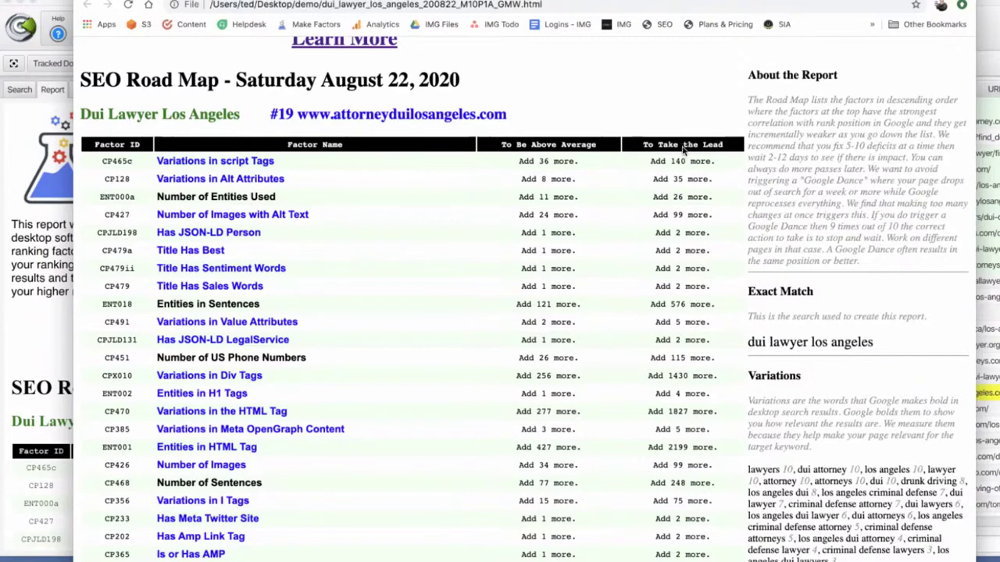
pyautogui.scroll(-15, 247, 247)
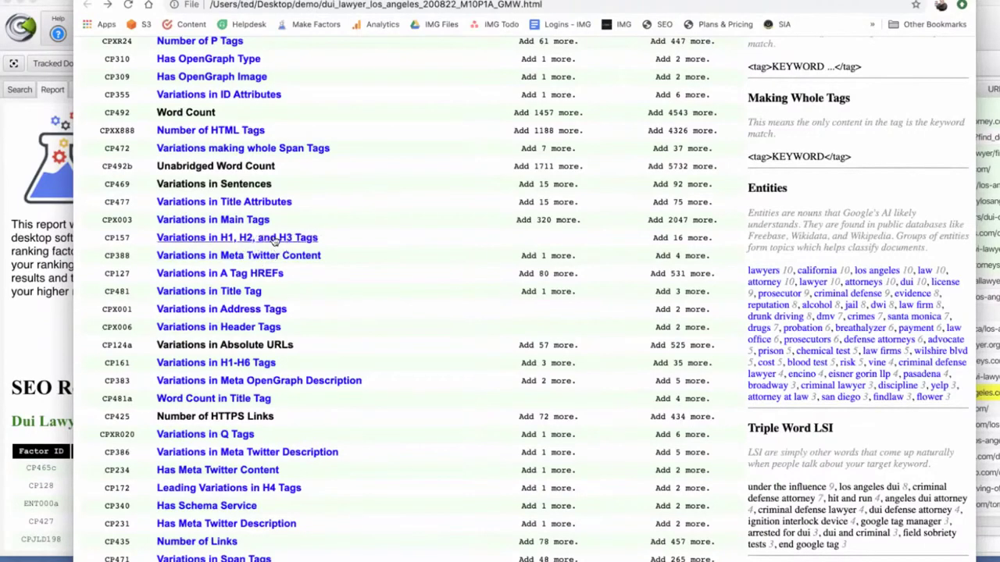
pyautogui.scroll(1, 335, 241)
pyautogui.scroll(10, 336, 241)
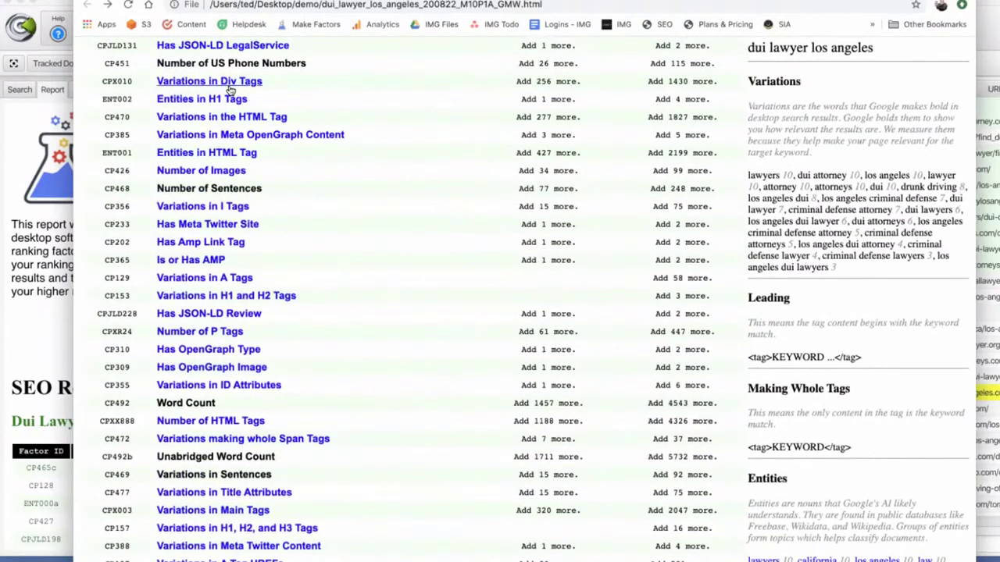
# Examine the Keyword Density section, comparing the tracked page's Clean Variation Density with the average and the competitors
pyautogui.scroll(-20, 397, 305)
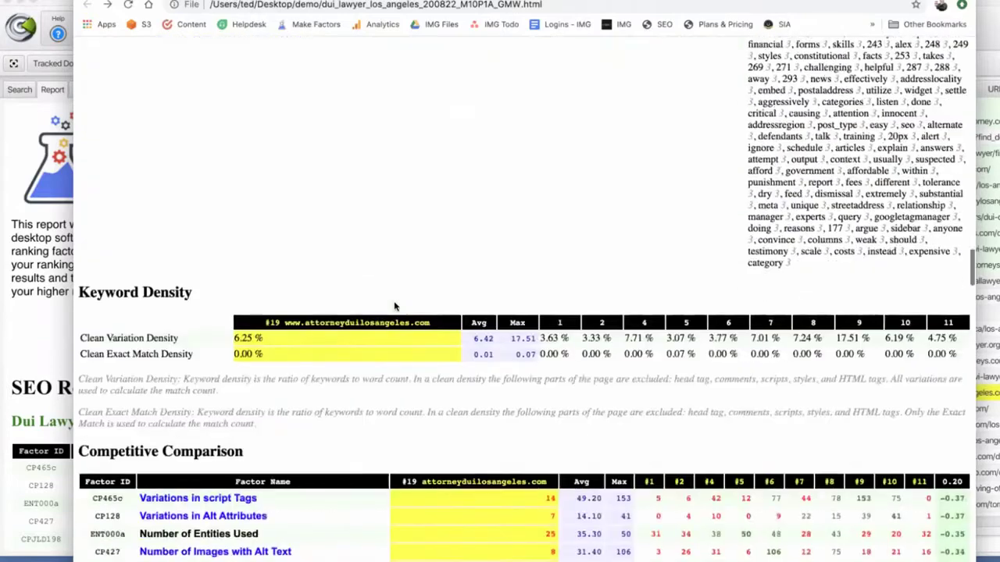
pyautogui.scroll(-4, 396, 305)
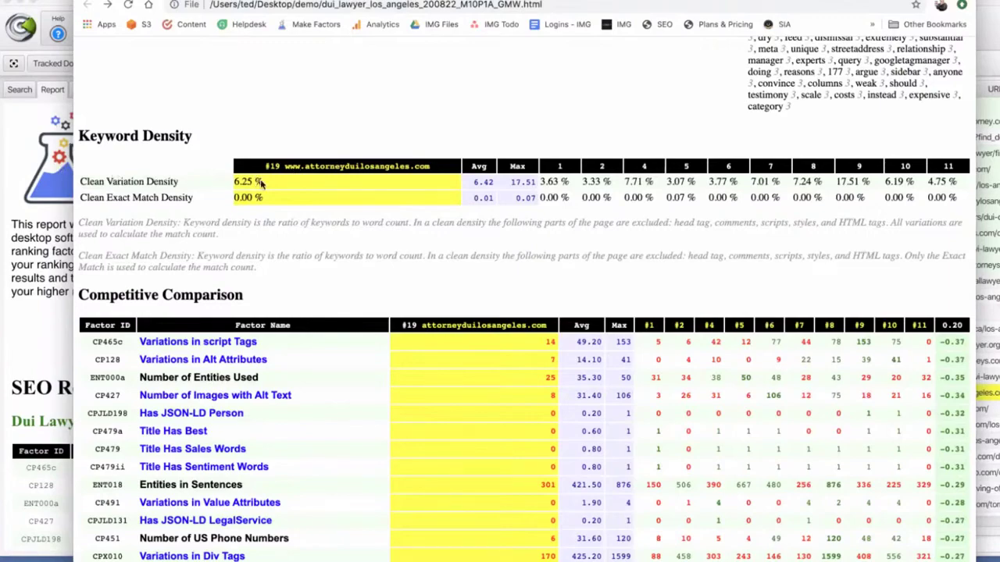
pyautogui.tripleClick(236, 179)
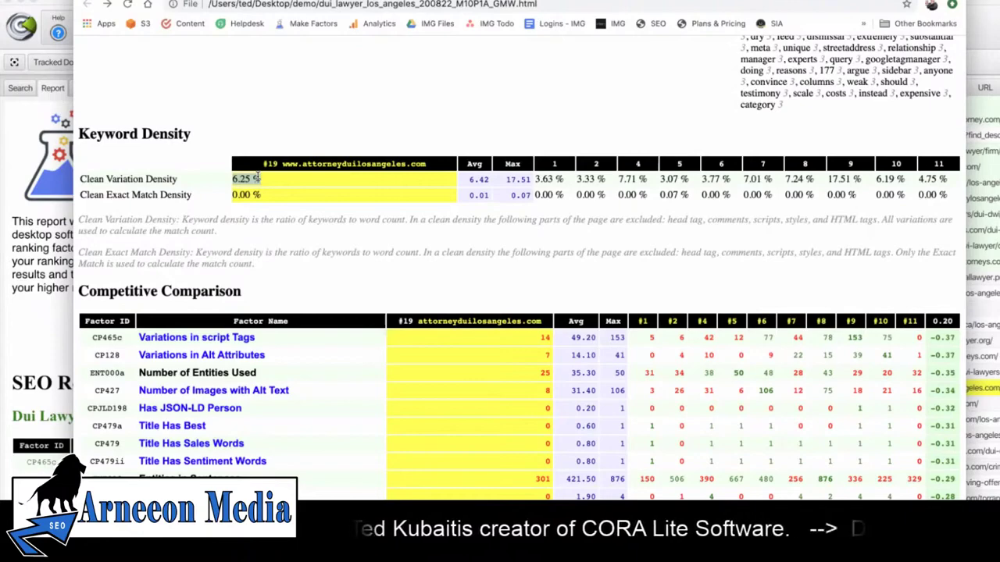
pyautogui.scroll(-5, 256, 178)
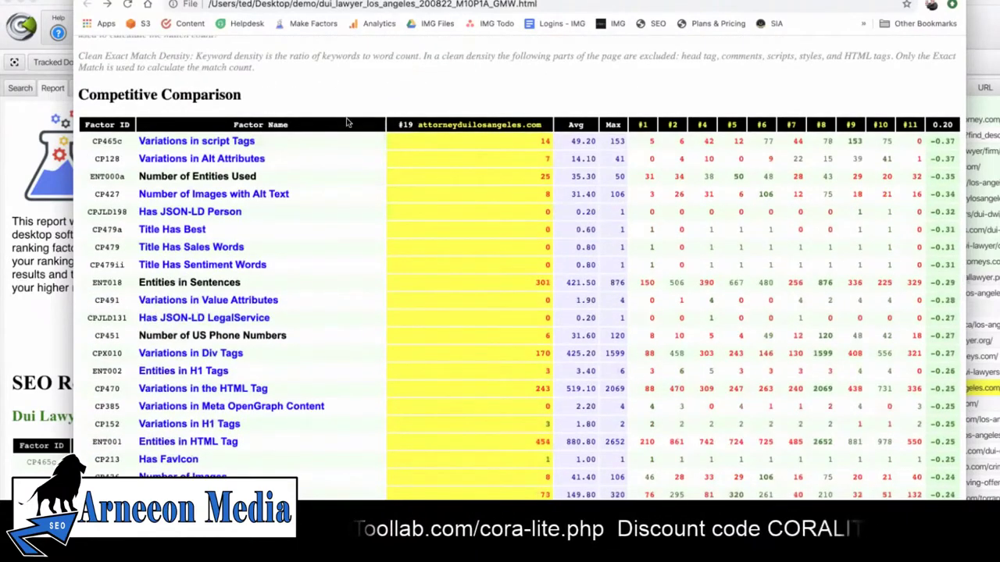
pyautogui.scroll(2, 347, 123)
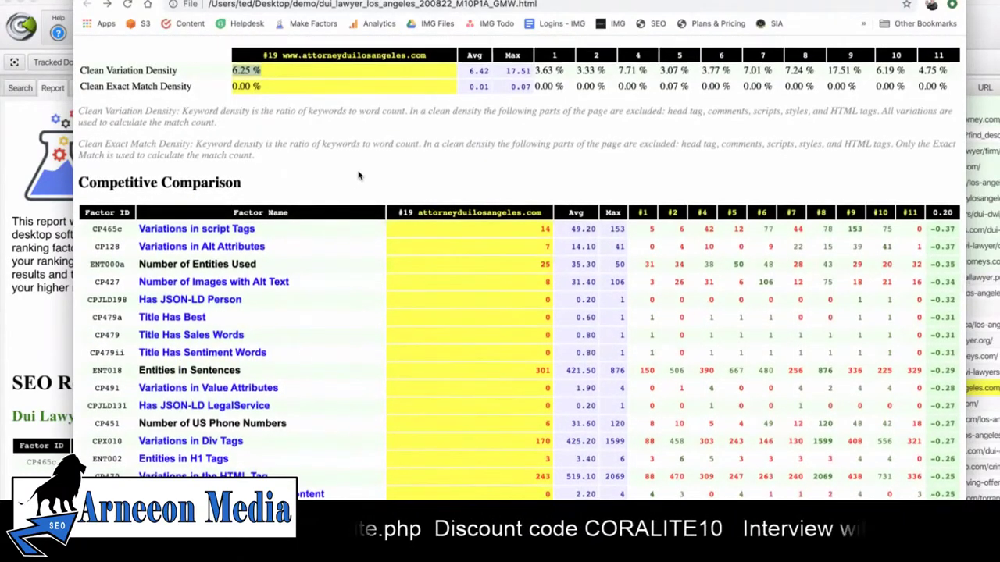
# Examine the Competitive Comparison table and the Search Results Snapshot at the end of the report
pyautogui.scroll(-2, 358, 176)
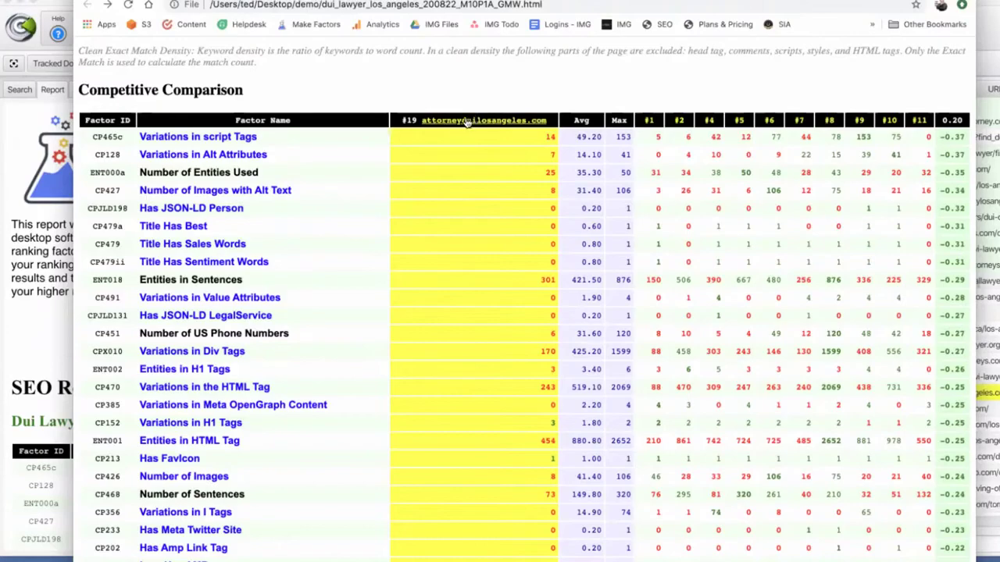
pyautogui.scroll(-20, 820, 282)
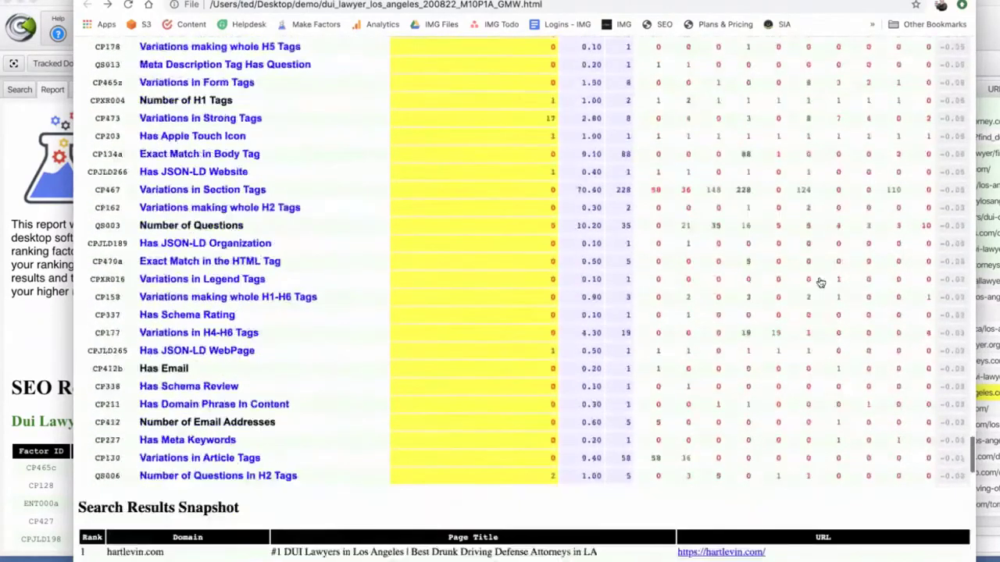
pyautogui.scroll(-2, 820, 283)
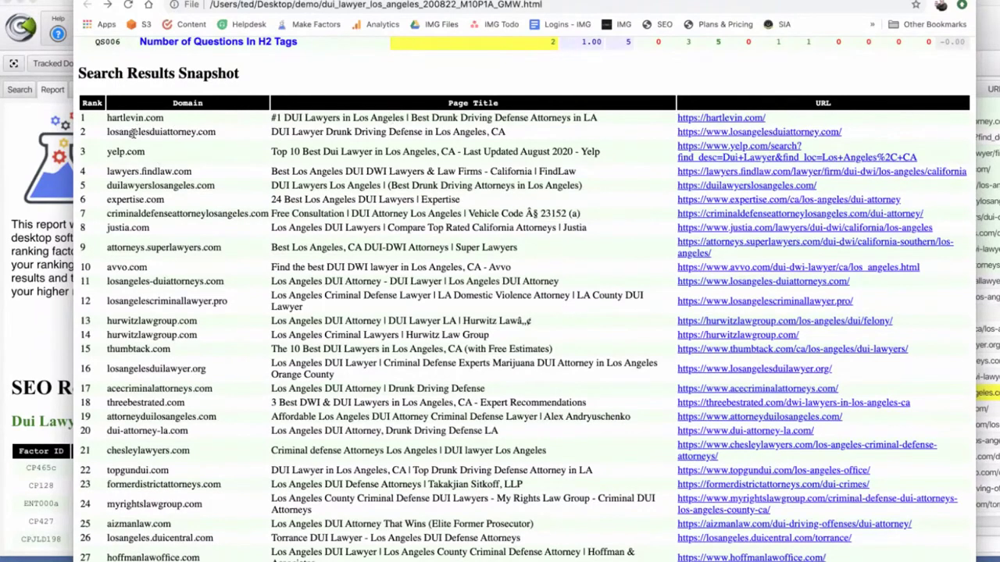
# Examine the Search Results Snapshot from the losangelesduiattorney.com entry through rank 100 and close the saved report
pyautogui.moveTo(194, 132); pyautogui.dragTo(104, 135)
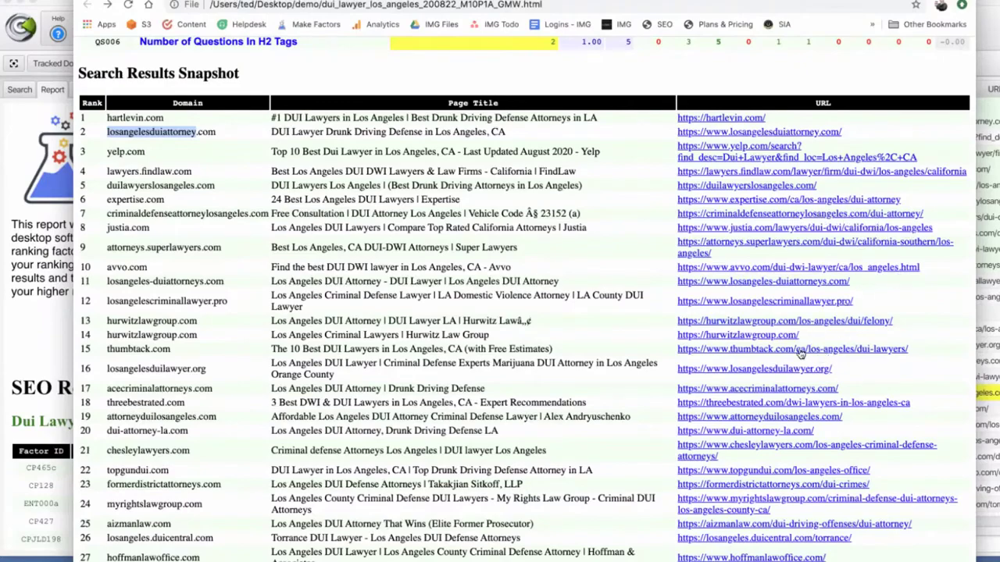
pyautogui.scroll(-10, 800, 354)
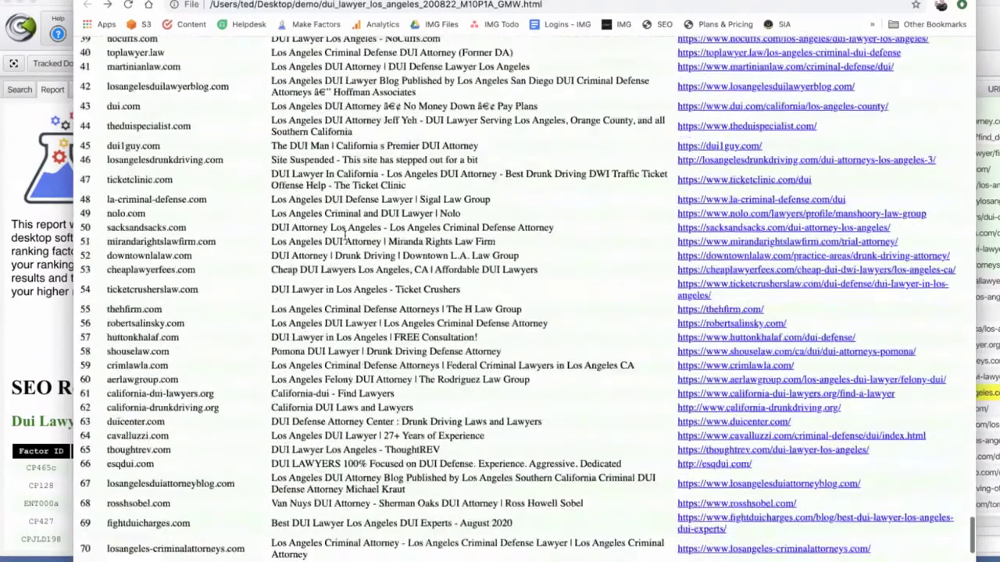
pyautogui.scroll(-10, 345, 234)
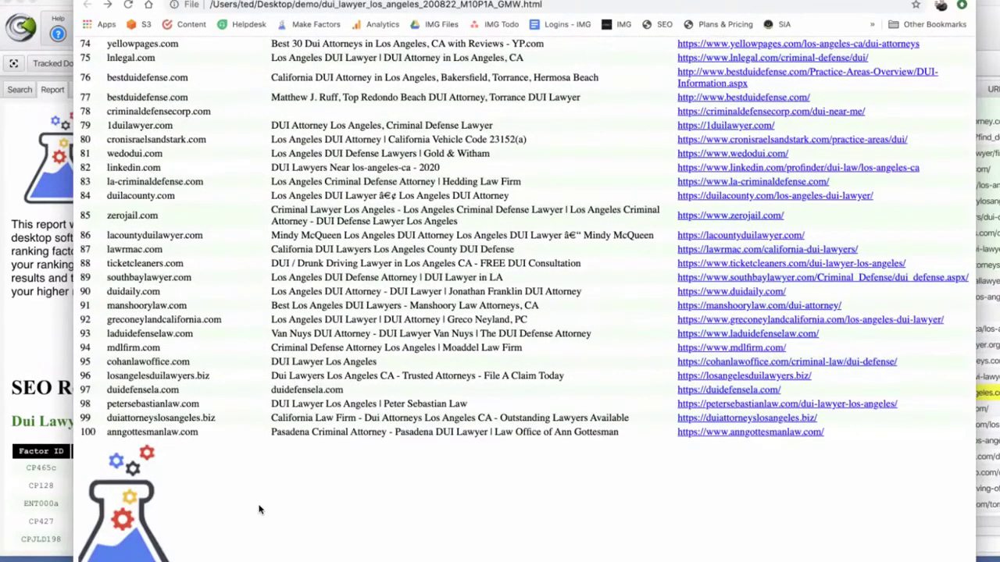
pyautogui.press('super+w')
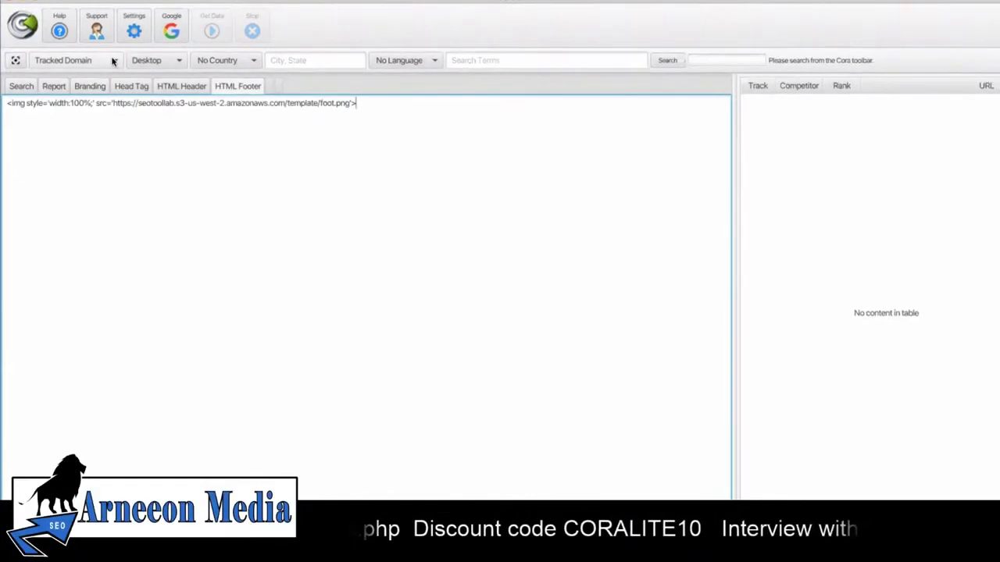
# Switch the analysis scope from Tracked Domain to All Results in Cora Lite
pyautogui.click(112, 62)
pyautogui.click(66, 76)
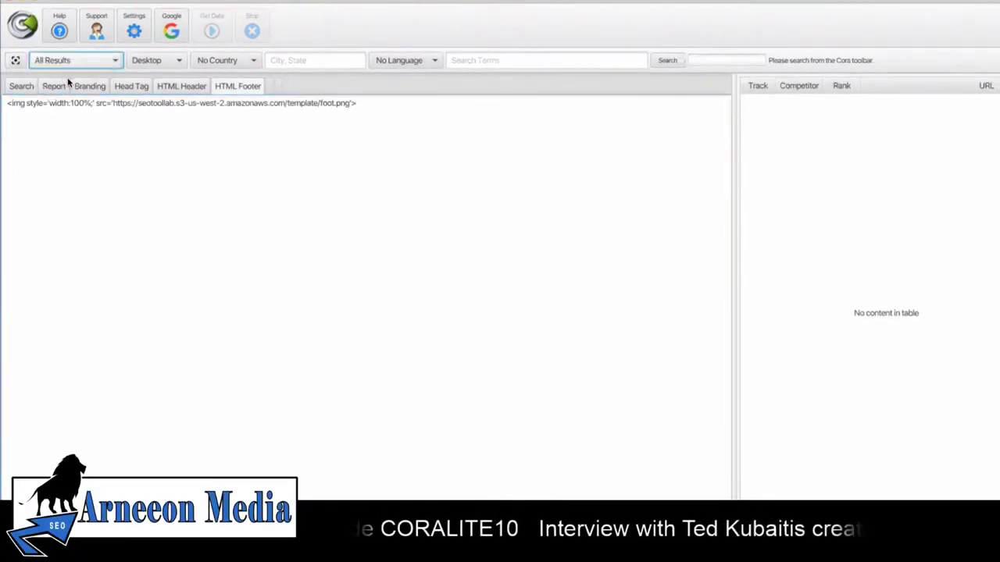
pyautogui.click(112, 62)
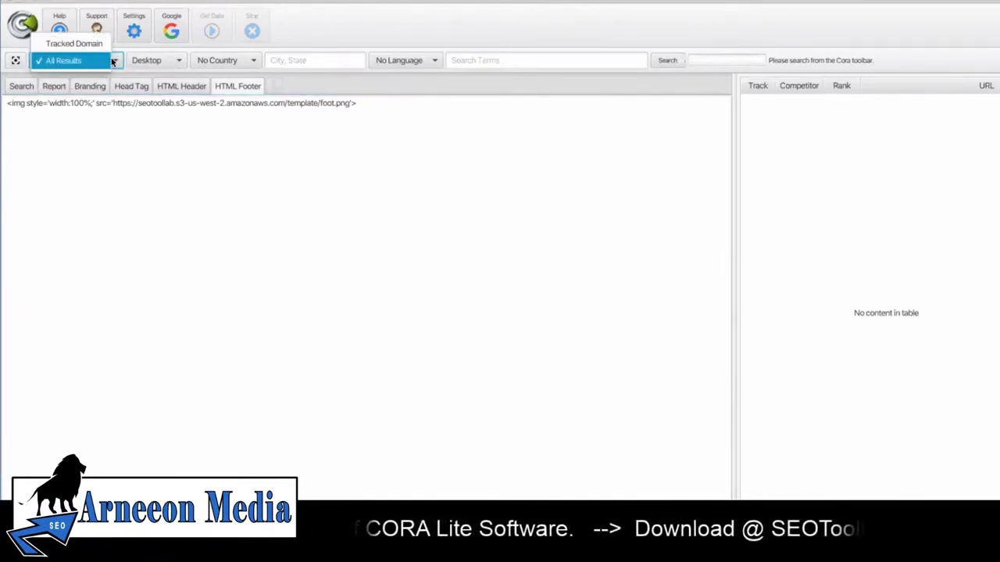
pyautogui.click(81, 62)
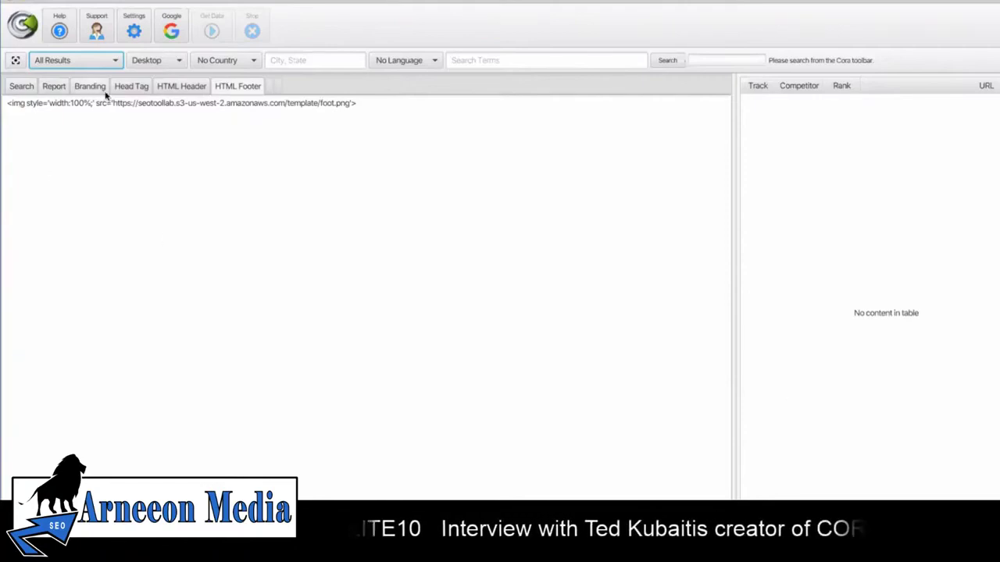
# Examine the report template's Head Tag code and HTML Header code
pyautogui.click(124, 85)
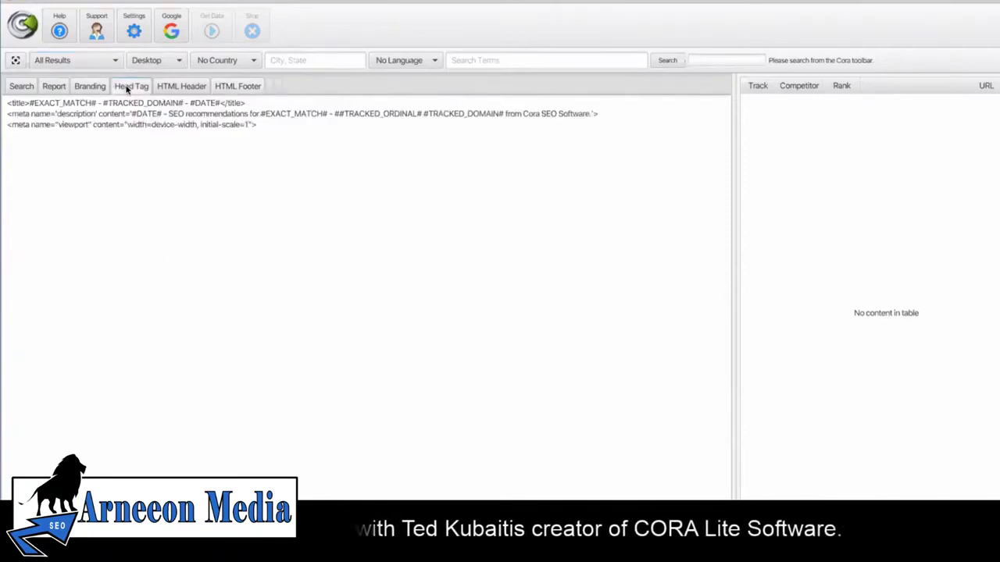
pyautogui.click(168, 88)
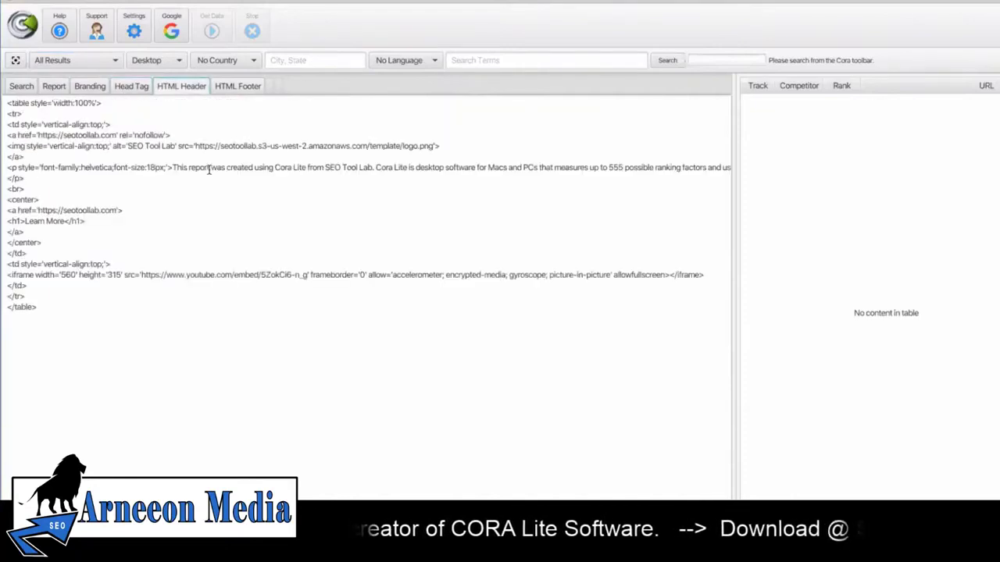